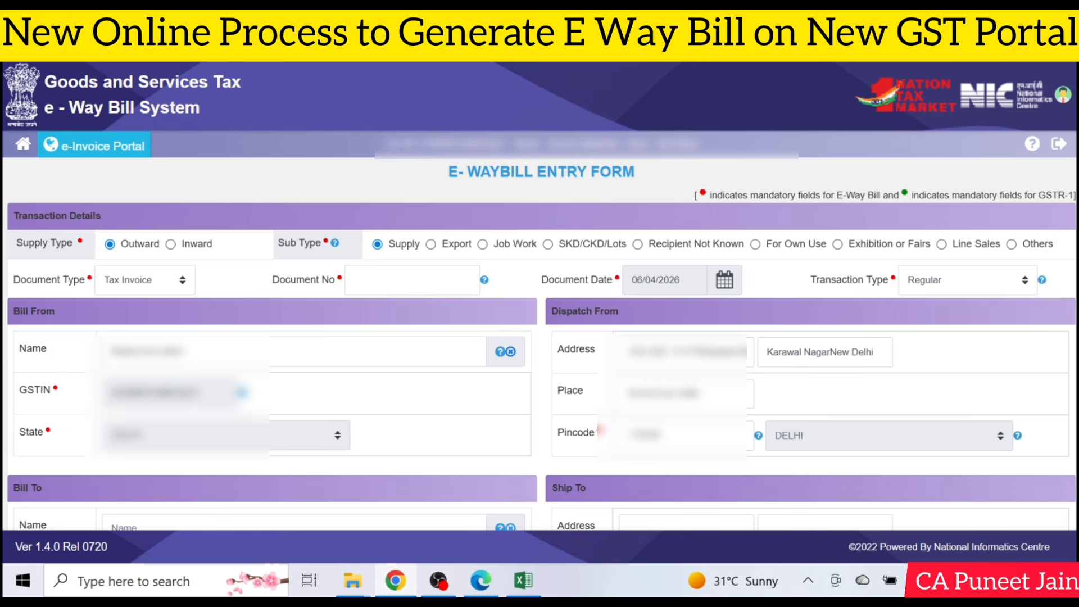
Step: Keep Tax Invoice as the document type and enter 003 as the document number
{"action": "left_click_drag", "start_coordinate": [913, 195], "coordinate": [1077, 195]}
{"action": "left_click", "coordinate": [583, 194]}
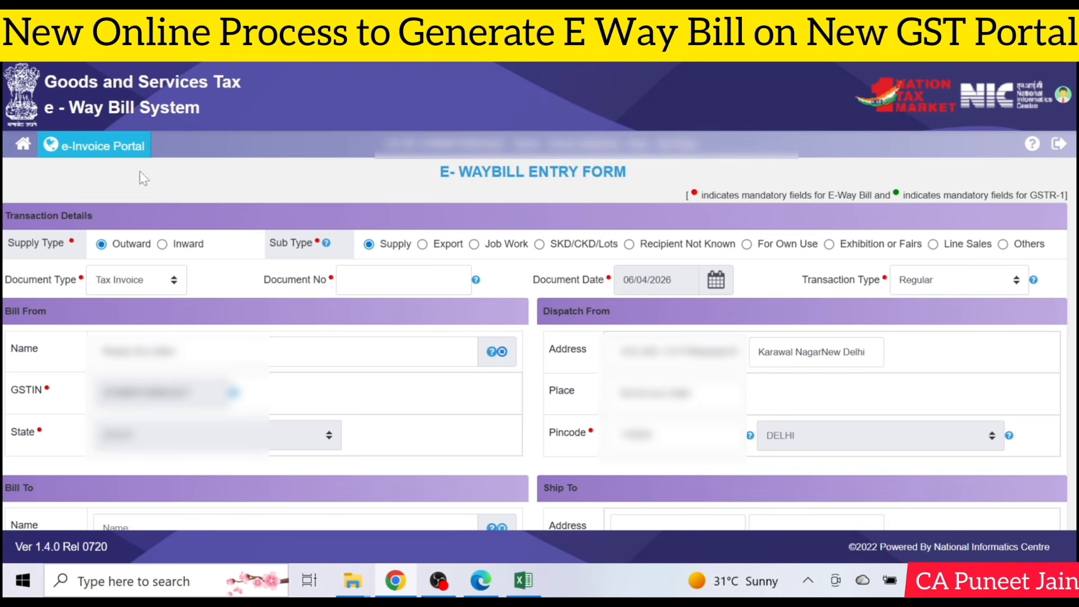
{"action": "left_click", "coordinate": [132, 281]}
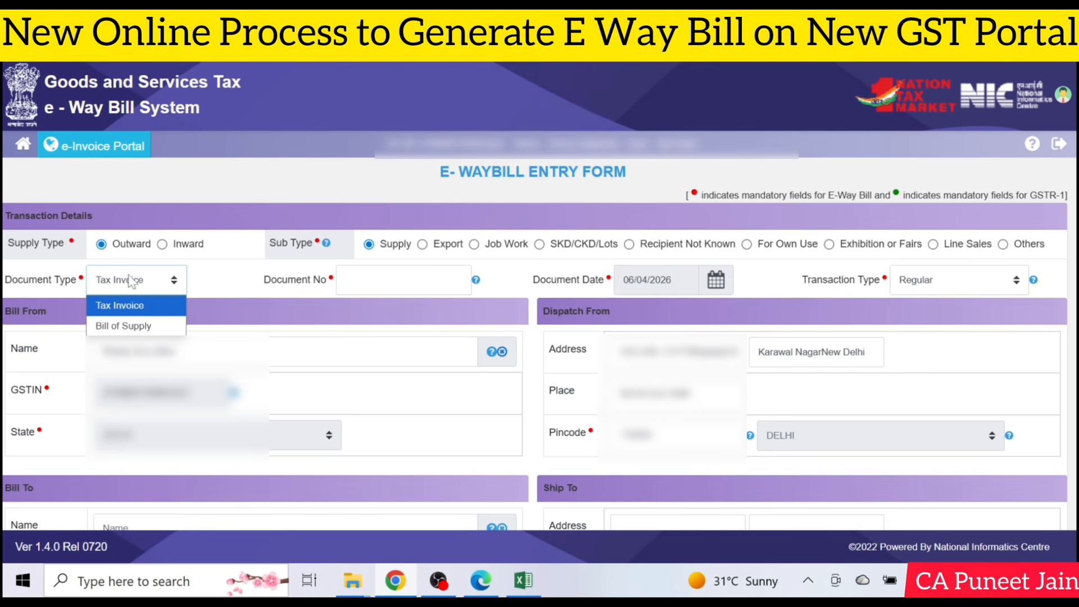
{"action": "left_click", "coordinate": [138, 311]}
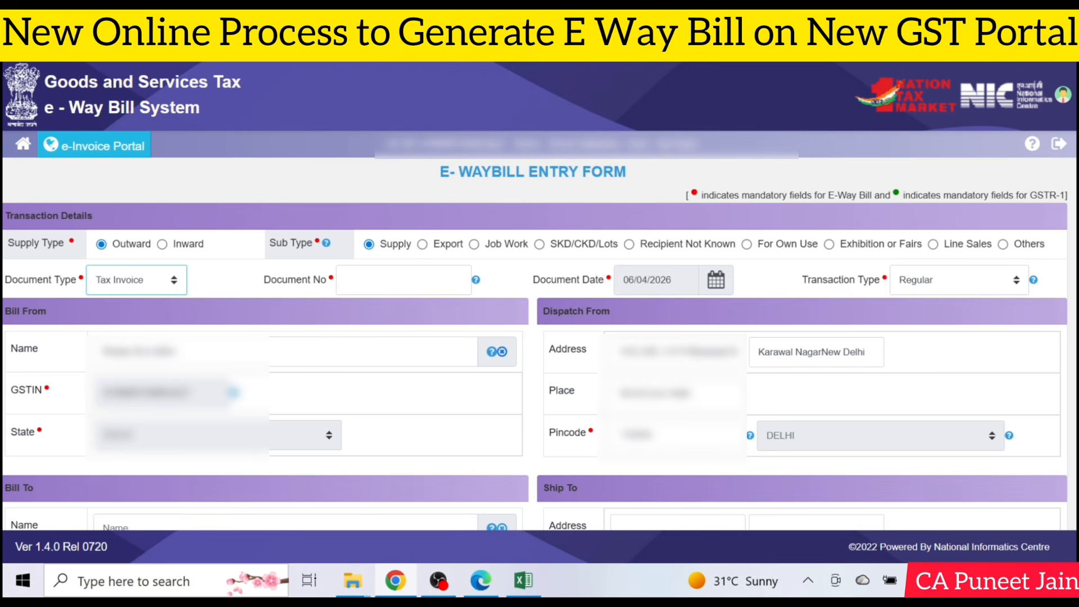
{"action": "left_click", "coordinate": [416, 276]}
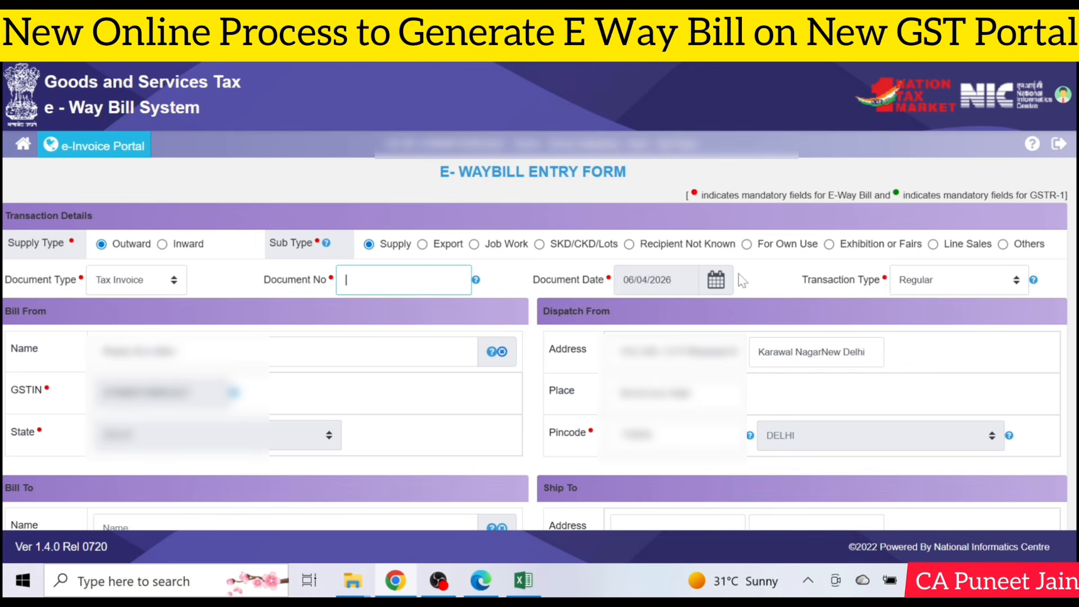
{"action": "type", "text": "003"}
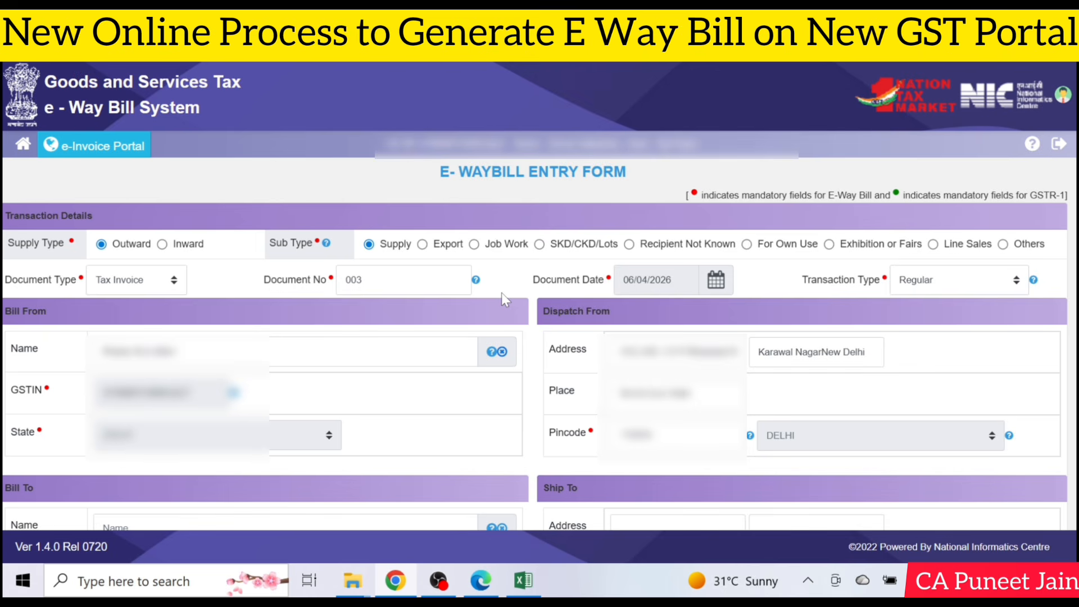
{"action": "key", "text": "Tab"}
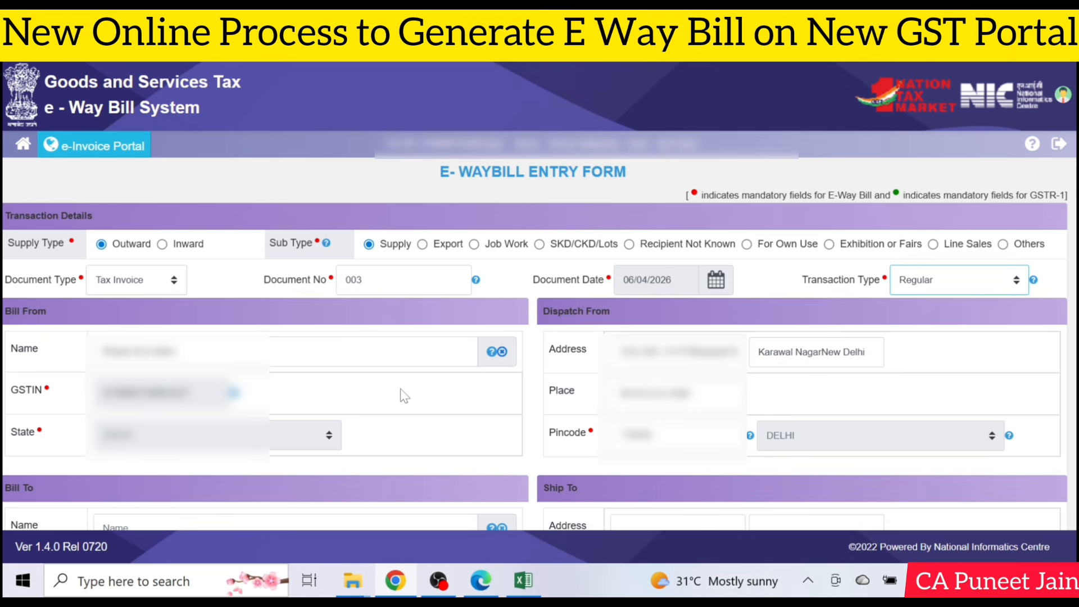
{"action": "left_click", "coordinate": [991, 285]}
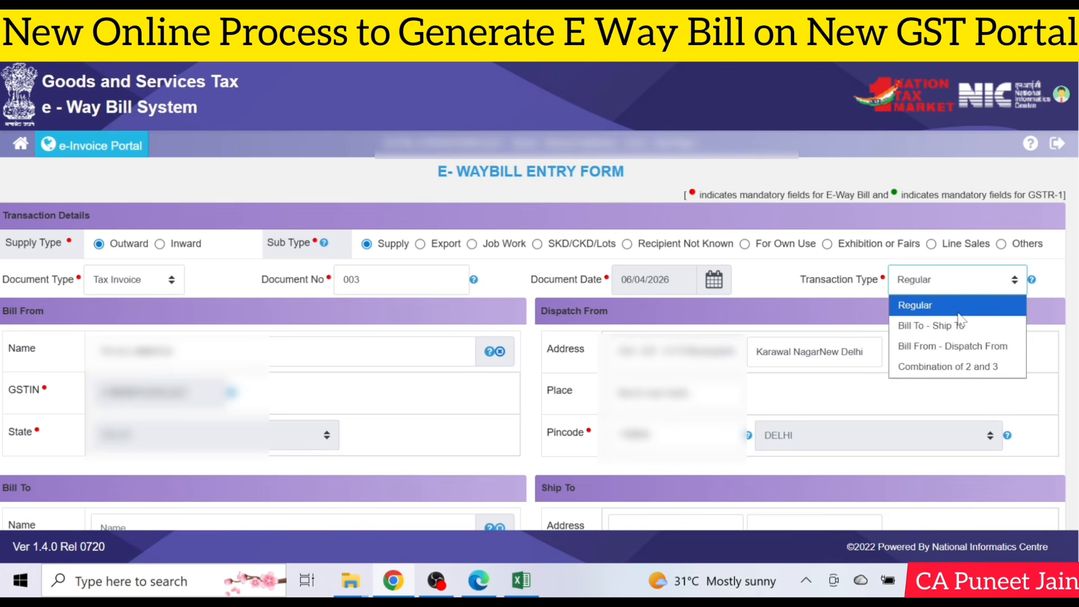
{"action": "left_click", "coordinate": [936, 306]}
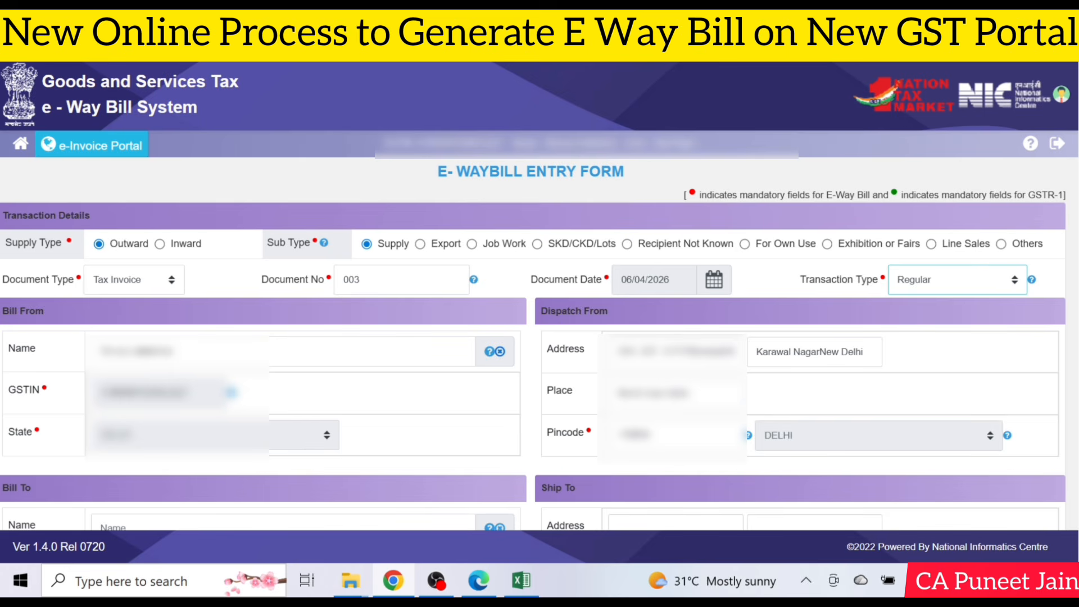
Step: Replace URP in the Bill To GSTIN with the recipient's pasted GSTIN to auto-fill their details
{"action": "scroll", "coordinate": [539, 292], "scroll_direction": "down", "scroll_amount": 5}
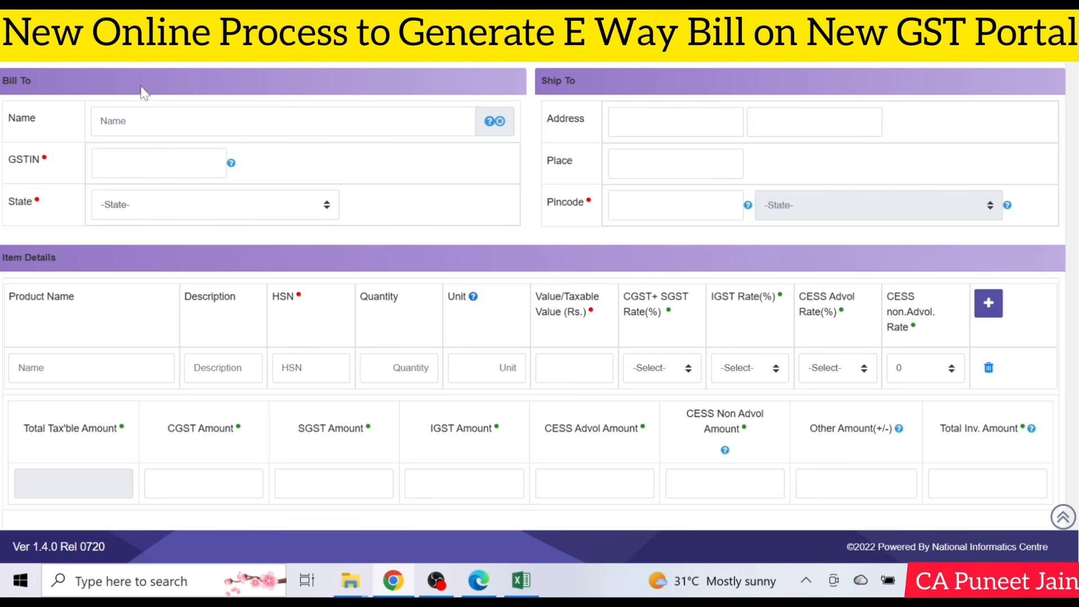
{"action": "left_click", "coordinate": [159, 163]}
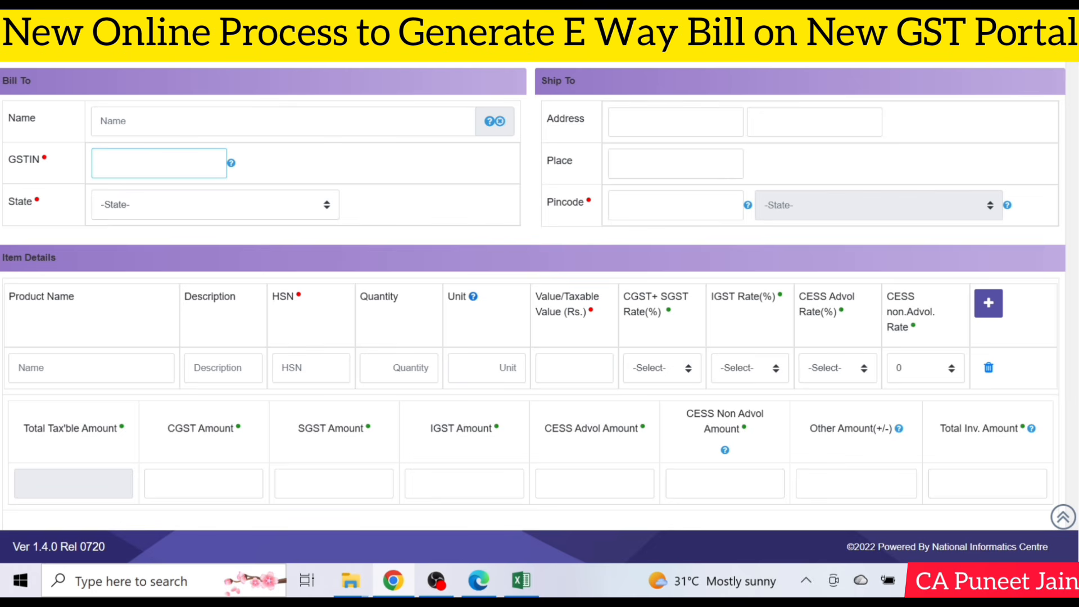
{"action": "type", "text": "URP"}
{"action": "left_click", "coordinate": [222, 202]}
{"action": "left_click", "coordinate": [292, 209]}
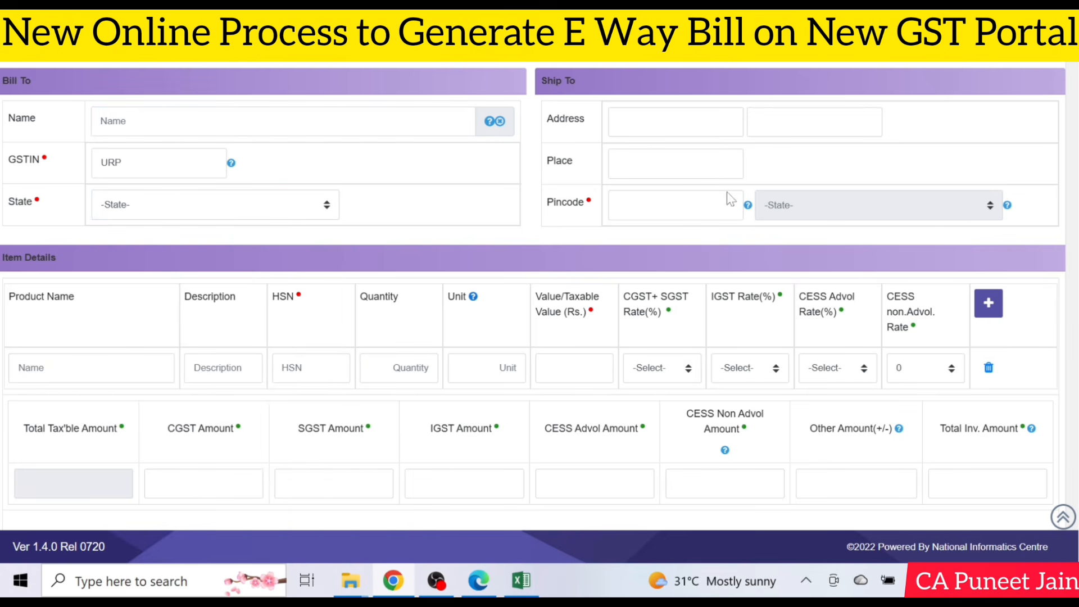
{"action": "left_click", "coordinate": [24, 163]}
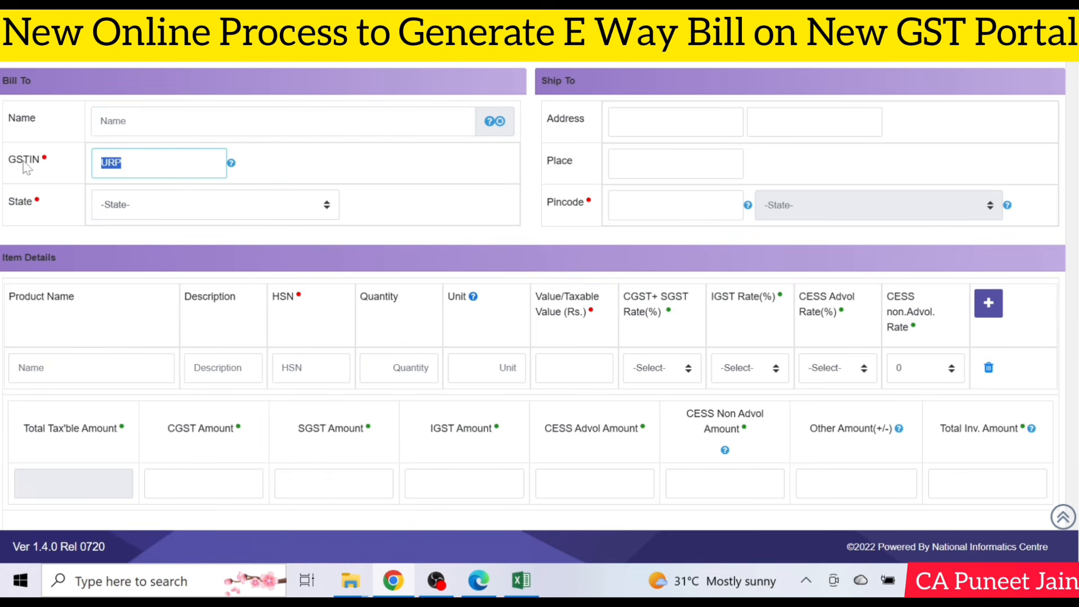
{"action": "key", "text": "BackSpace"}
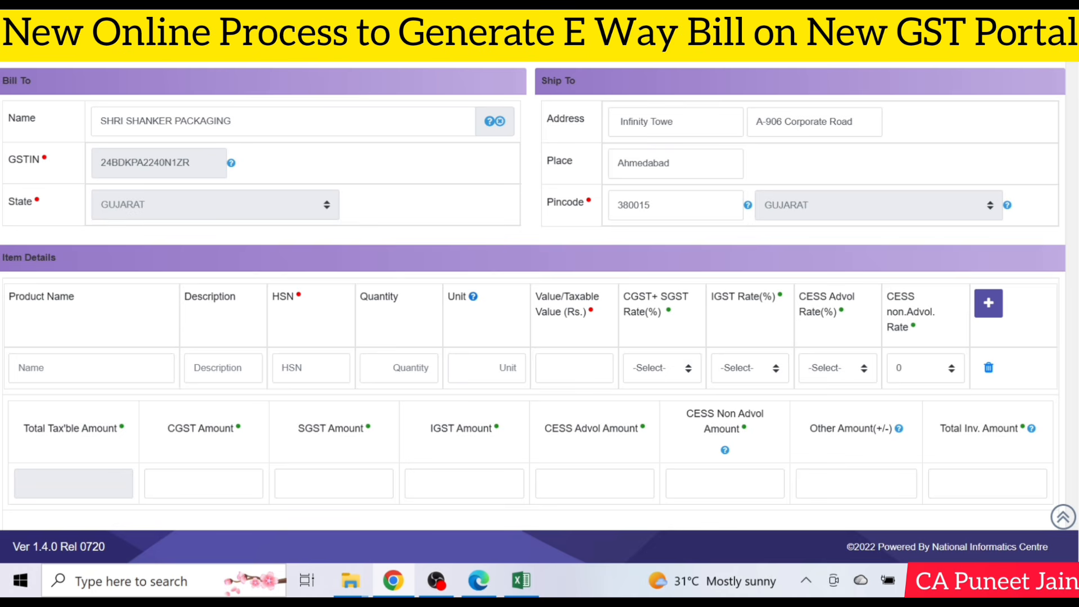
{"action": "scroll", "coordinate": [397, 409], "scroll_direction": "down", "scroll_amount": 3}
Step: Enter the product name 'DRY DATES CHOPPED AND' and set its IGST rate to 5%
{"action": "left_click", "coordinate": [90, 215]}
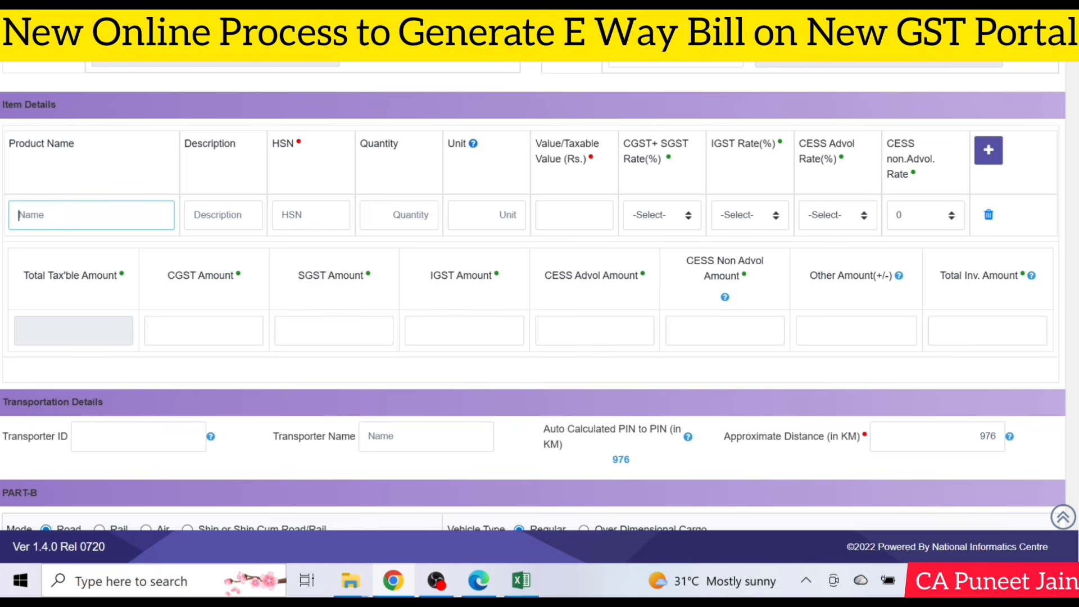
{"action": "type", "text": "DRY"}
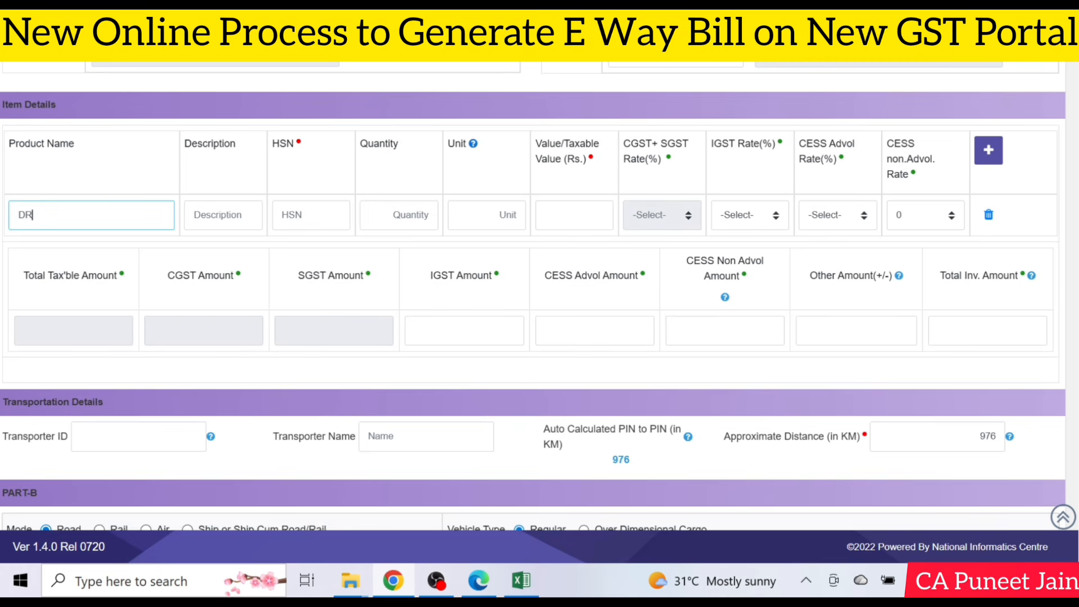
{"action": "type", "text": " DATES CHOPPED AND ROA"}
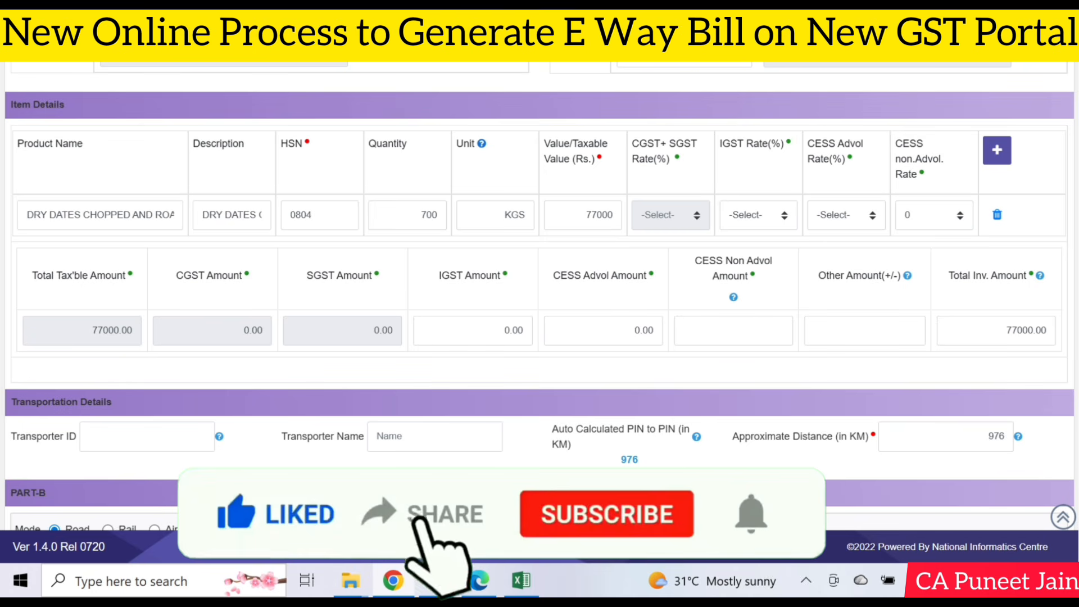
{"action": "mouse_move", "coordinate": [482, 147]}
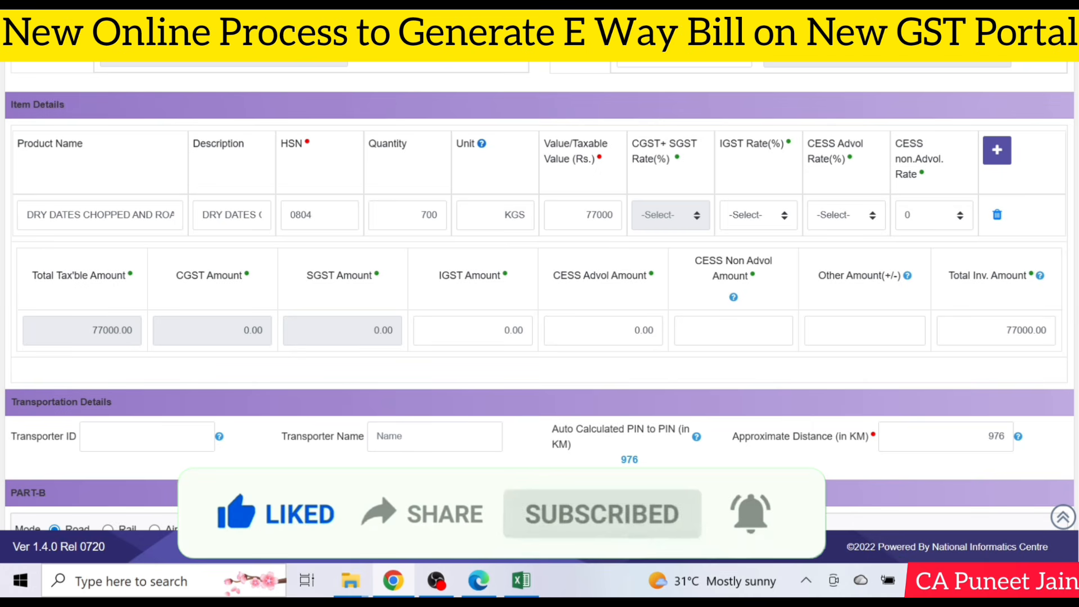
{"action": "left_click", "coordinate": [754, 211]}
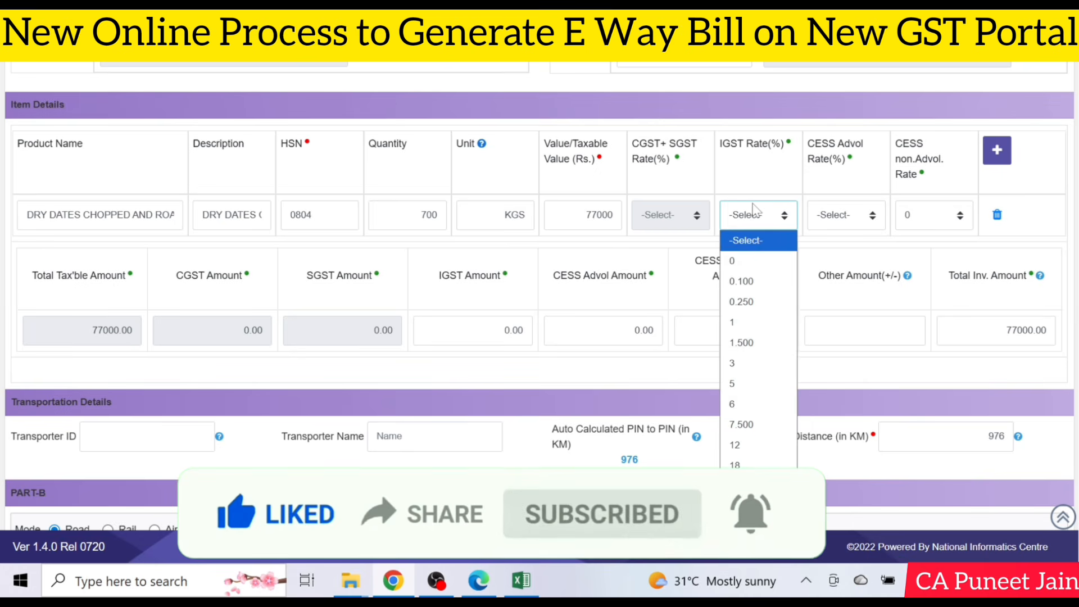
{"action": "left_click", "coordinate": [745, 384]}
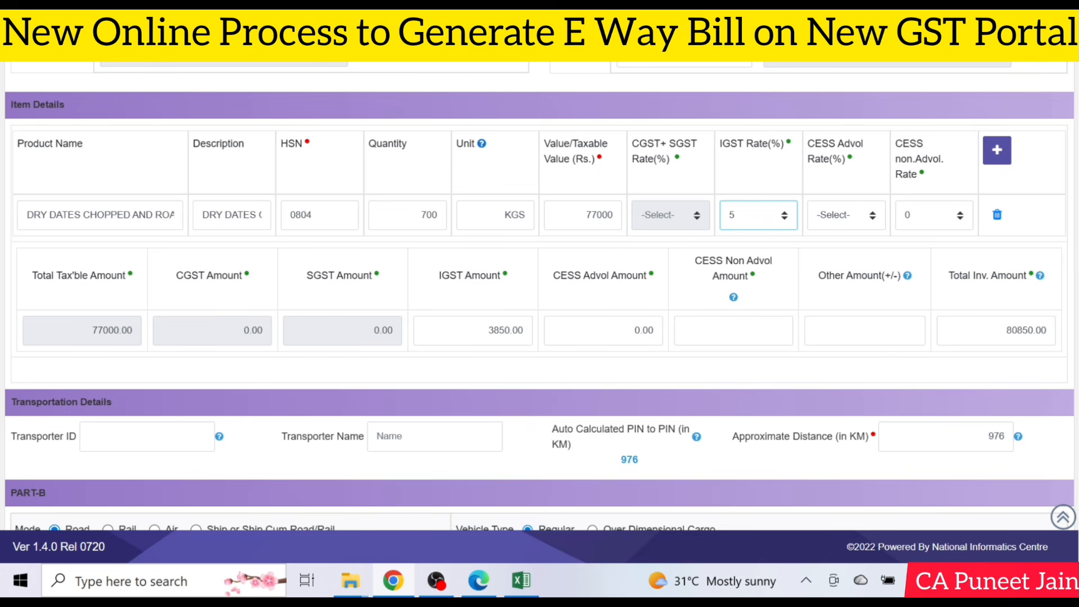
{"action": "scroll", "coordinate": [539, 296], "scroll_direction": "down", "scroll_amount": 3}
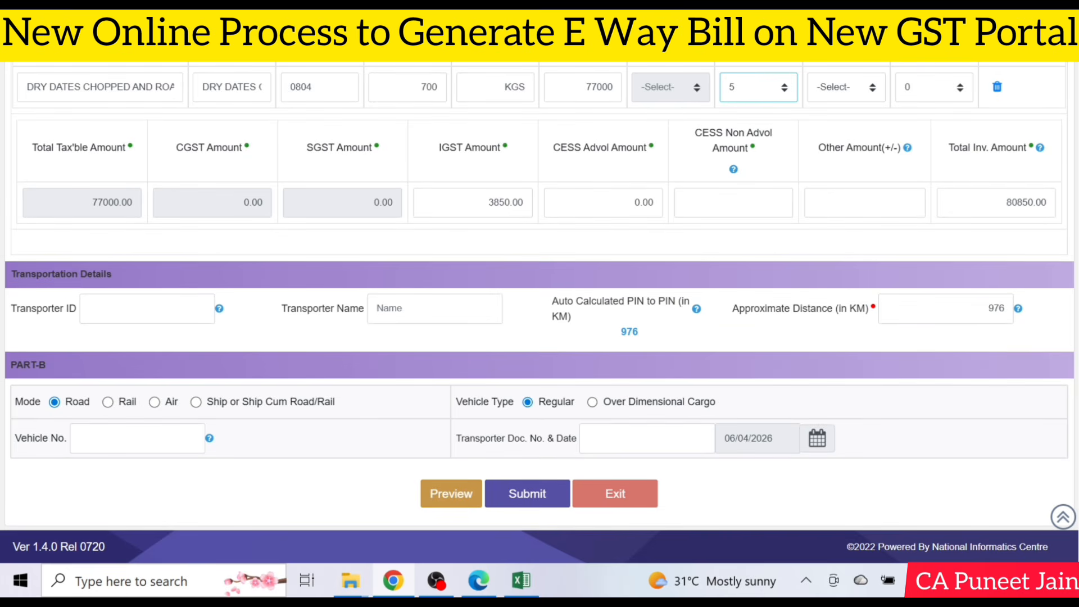
{"action": "left_click", "coordinate": [89, 308]}
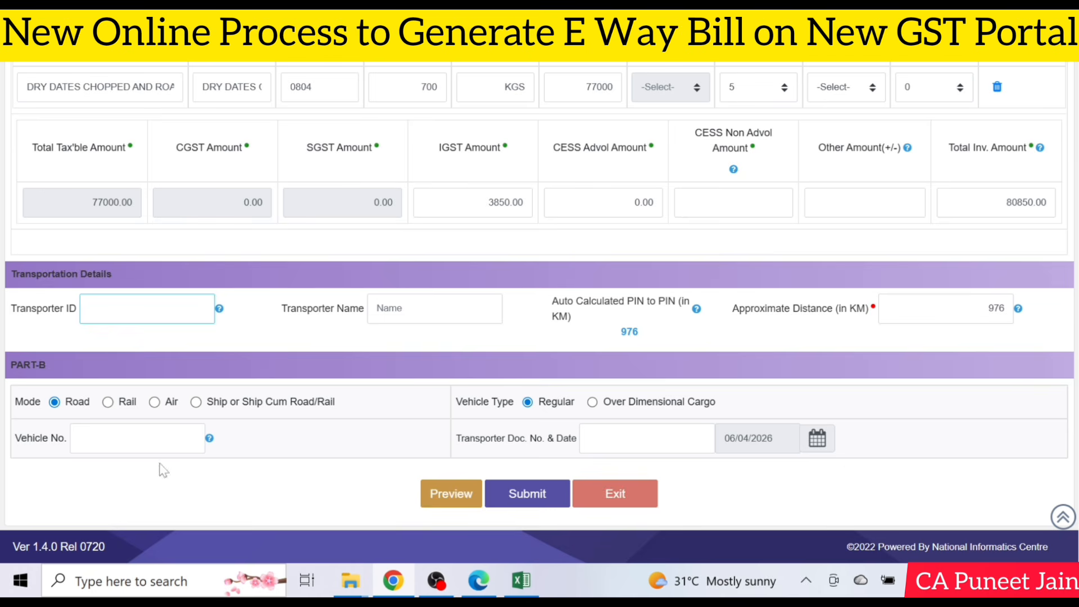
{"action": "left_click", "coordinate": [162, 441]}
{"action": "left_click", "coordinate": [146, 308]}
{"action": "scroll", "coordinate": [194, 481], "scroll_direction": "down", "scroll_amount": 1}
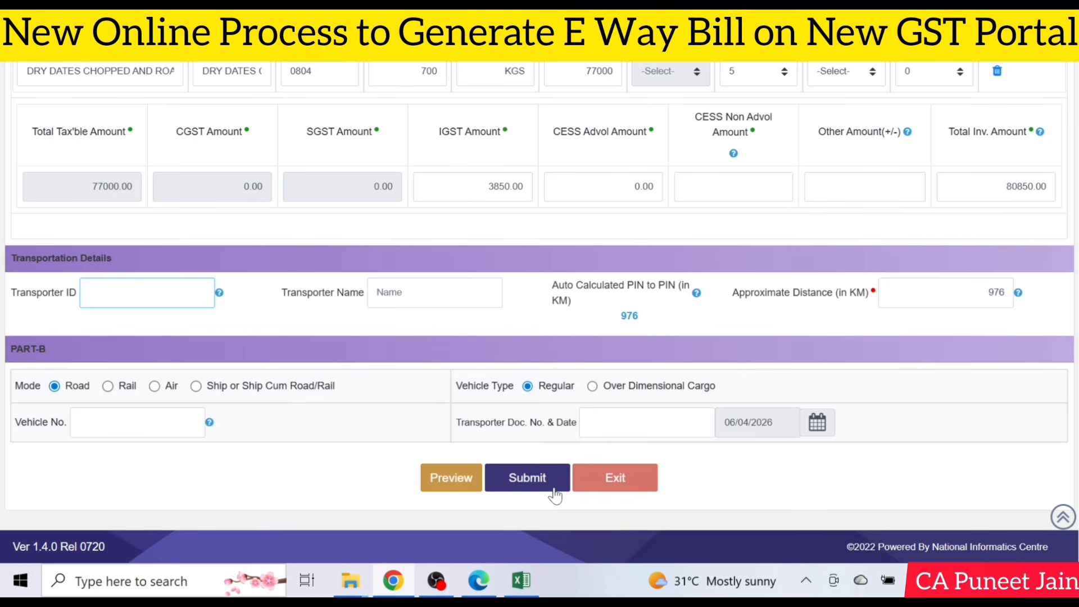
Step: Submit the form to generate the Part-A slip and check its Valid From value
{"action": "left_click", "coordinate": [527, 478]}
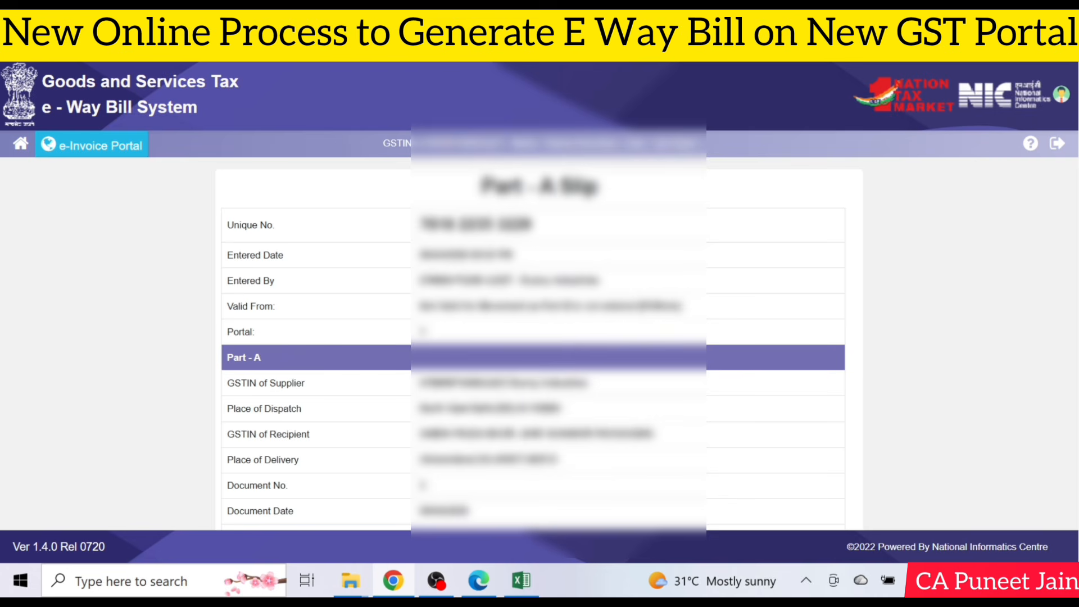
{"action": "scroll", "coordinate": [565, 293], "scroll_direction": "down", "scroll_amount": 4}
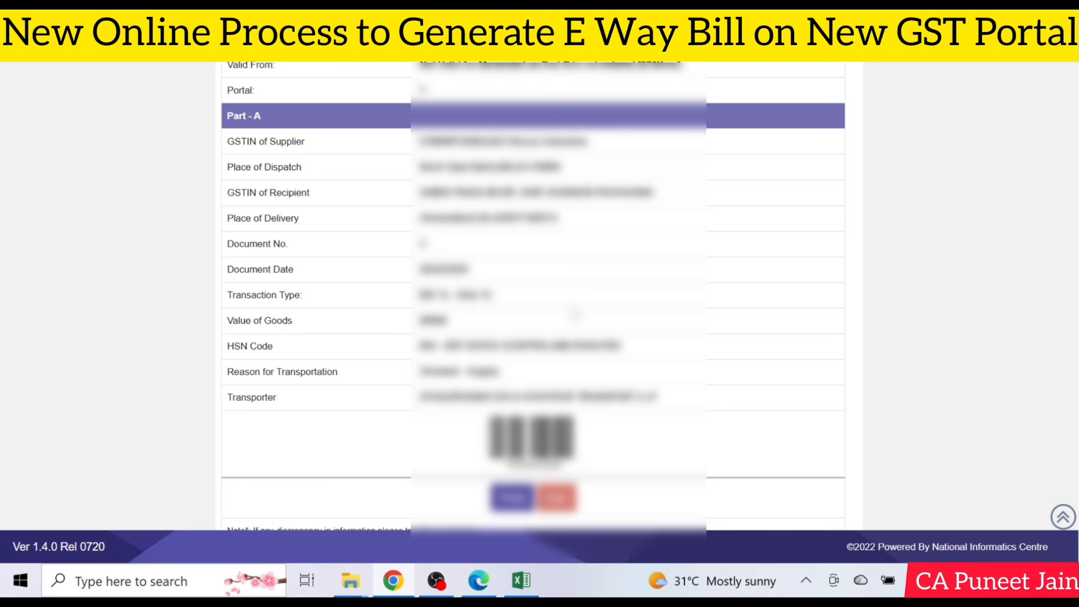
{"action": "scroll", "coordinate": [511, 295], "scroll_direction": "up", "scroll_amount": 5}
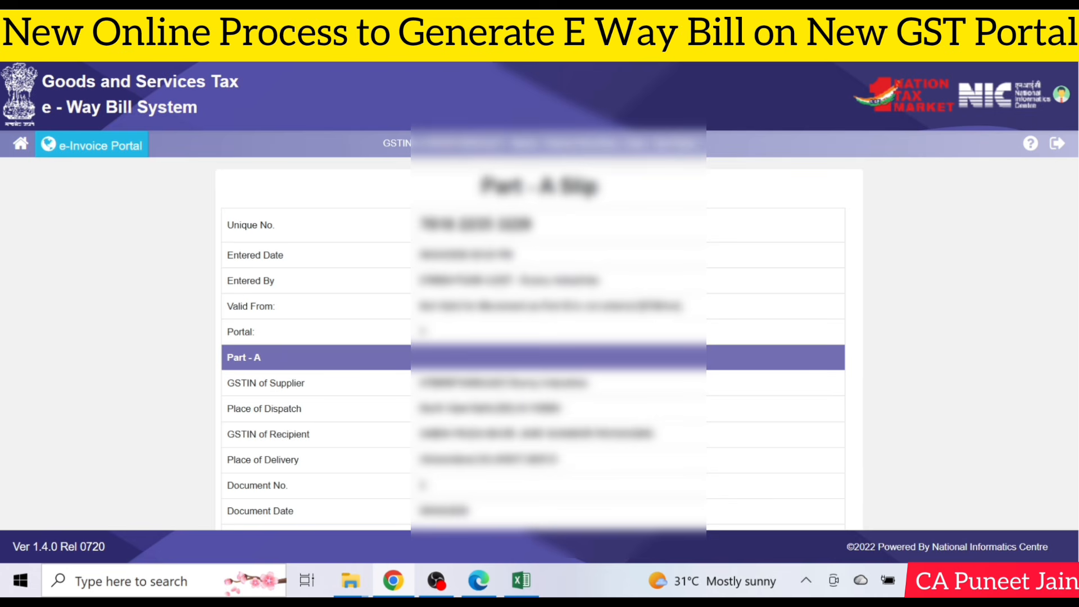
{"action": "left_click_drag", "start_coordinate": [418, 307], "coordinate": [573, 306]}
{"action": "left_click", "coordinate": [573, 306]}
Step: Select the generated Unique No. value on the Part-A slip
{"action": "scroll", "coordinate": [441, 254], "scroll_direction": "down", "scroll_amount": 4}
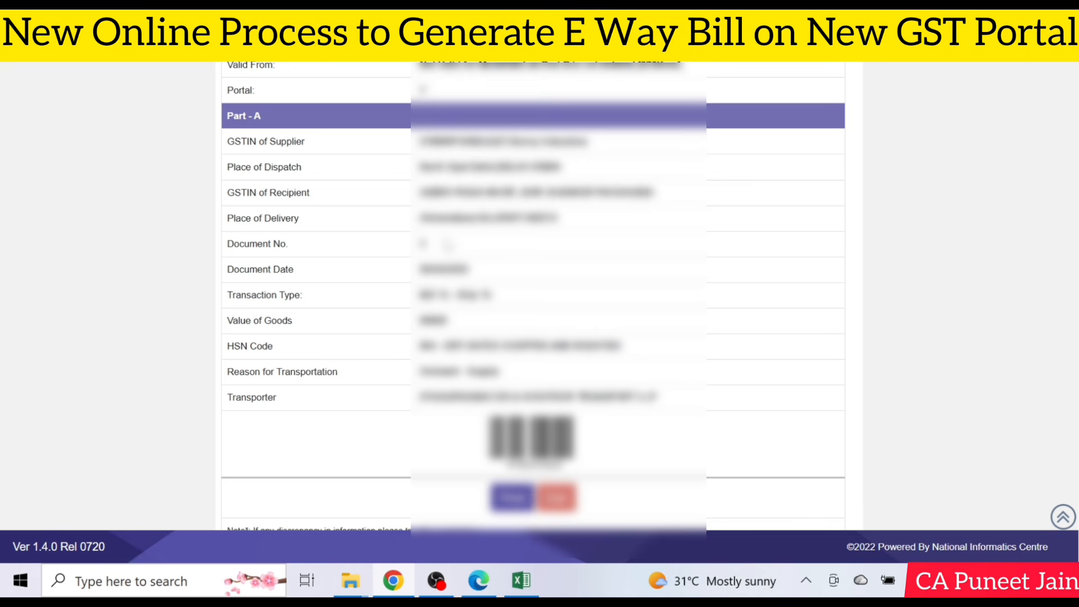
{"action": "scroll", "coordinate": [447, 245], "scroll_direction": "up", "scroll_amount": 5}
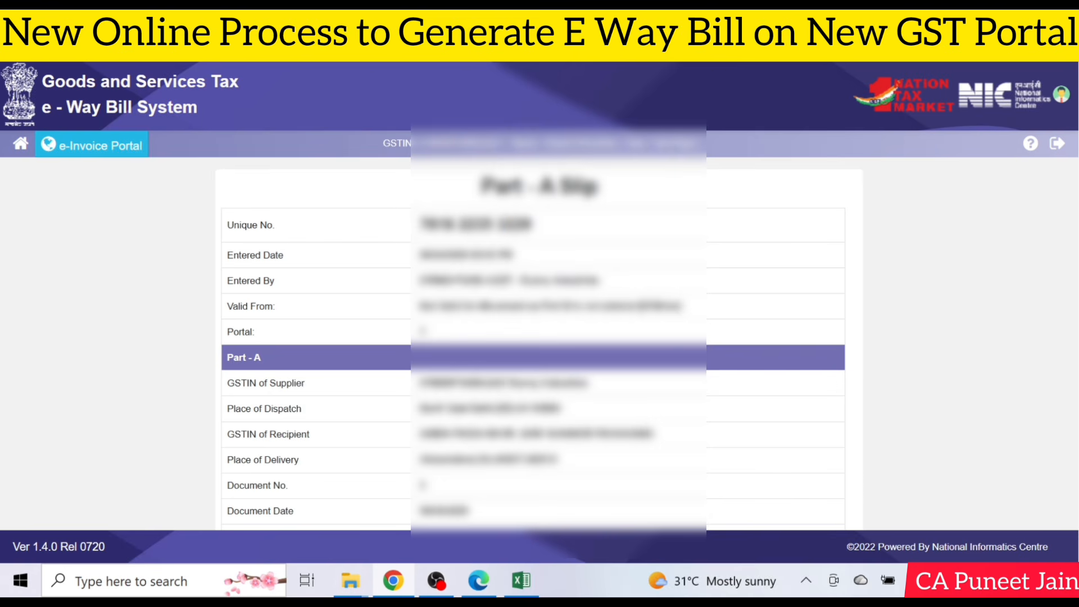
{"action": "left_click_drag", "start_coordinate": [418, 224], "coordinate": [544, 226]}
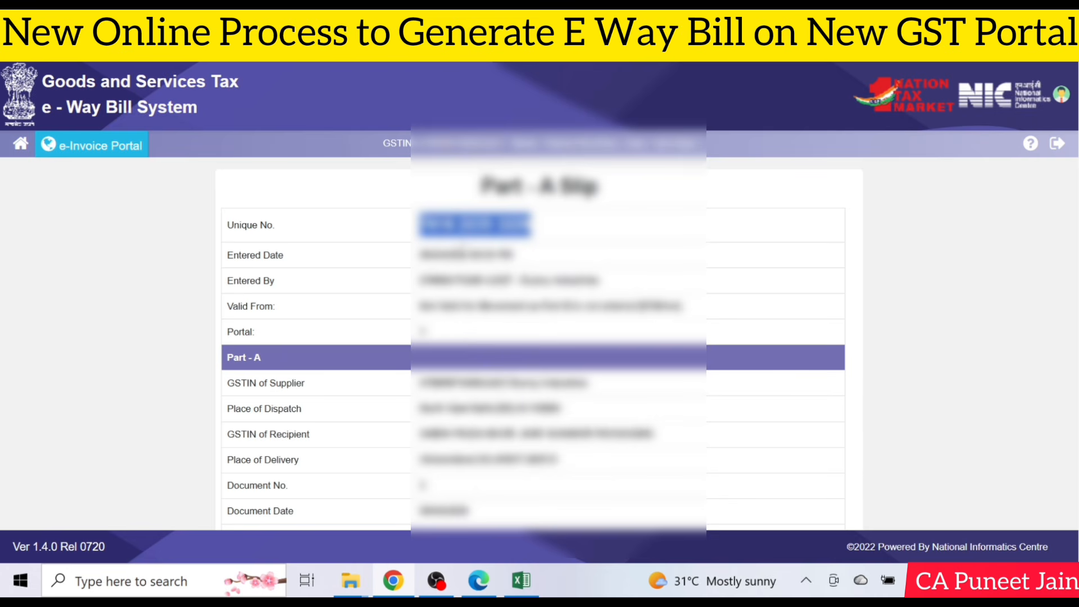
{"action": "left_click_drag", "start_coordinate": [420, 225], "coordinate": [556, 235]}
{"action": "scroll", "coordinate": [559, 258], "scroll_direction": "down", "scroll_amount": 4}
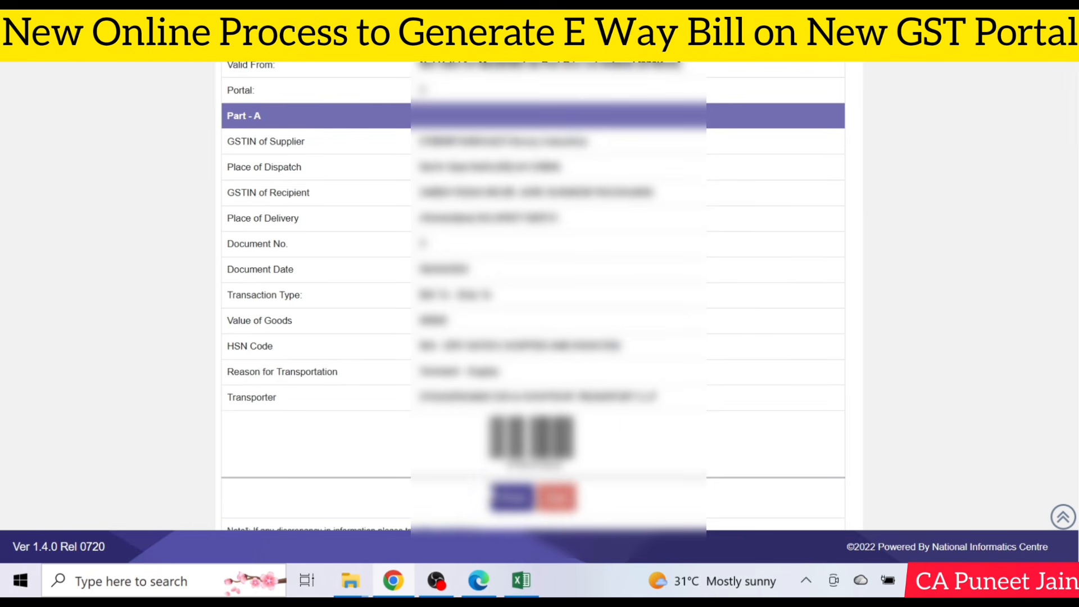
{"action": "scroll", "coordinate": [119, 222], "scroll_direction": "up", "scroll_amount": 4}
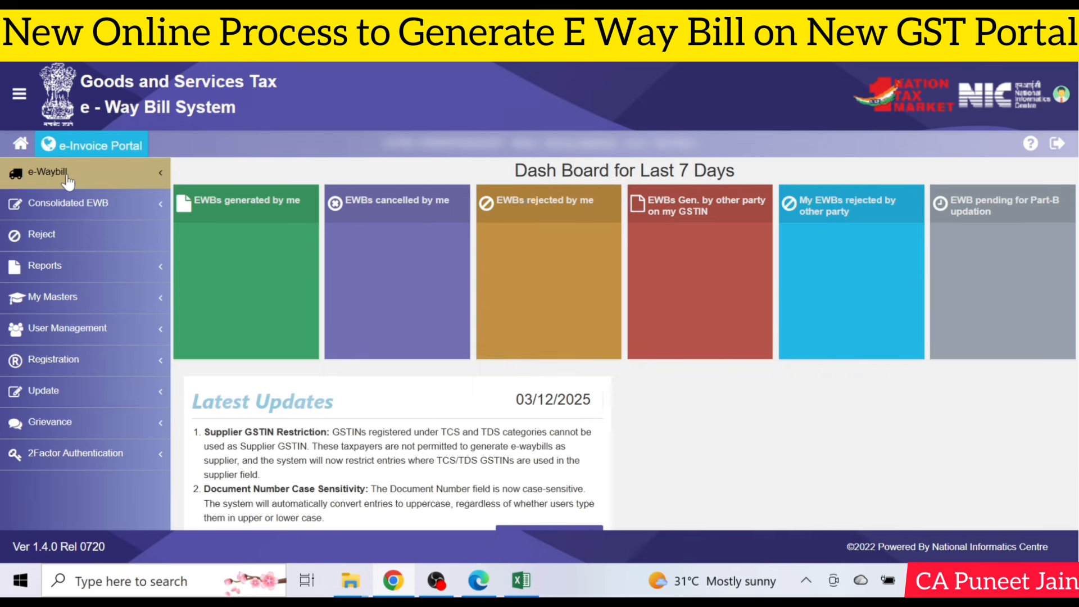
Step: Expand the e-Waybill sidebar menu and choose Cancel
{"action": "left_click", "coordinate": [67, 173]}
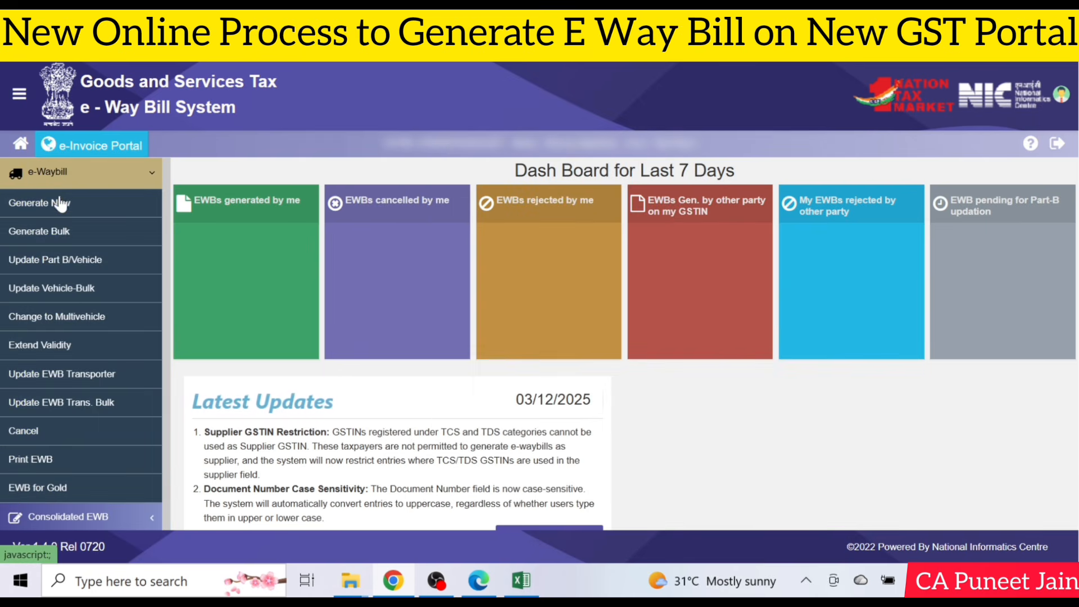
{"action": "left_click", "coordinate": [41, 437]}
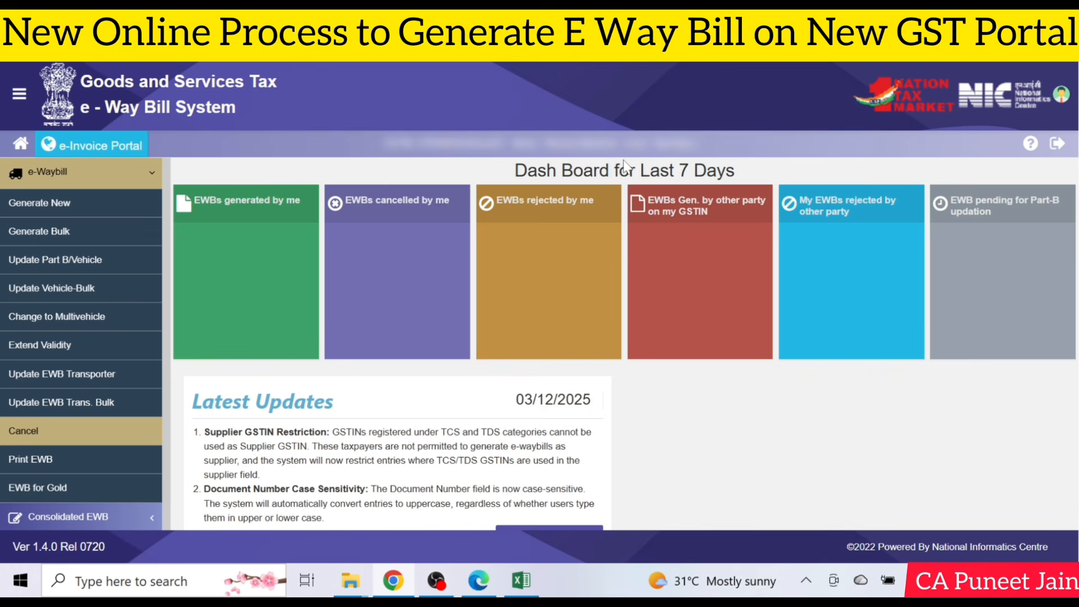